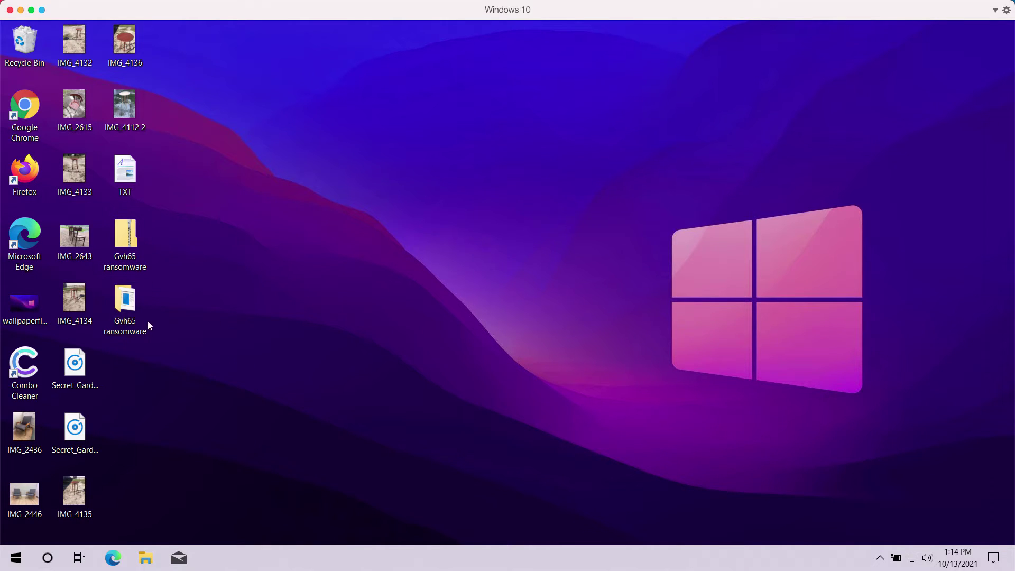
- Open and close the Gvh65 ransomware folder, IMG_4133, the audio file and IMG_4135
{"action": "double_click", "coordinate": [127, 305]}
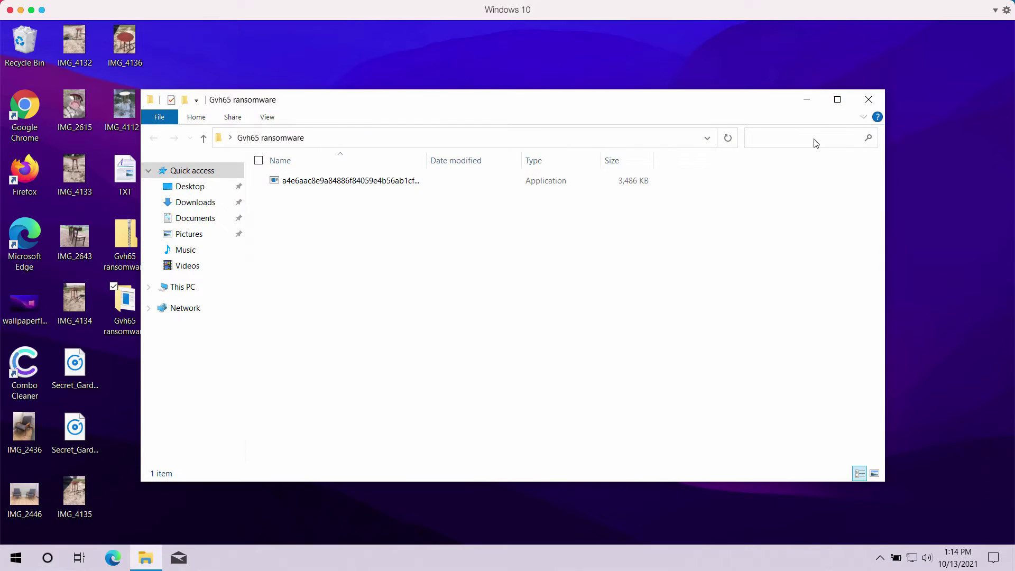
{"action": "left_click", "coordinate": [868, 100]}
{"action": "double_click", "coordinate": [78, 170]}
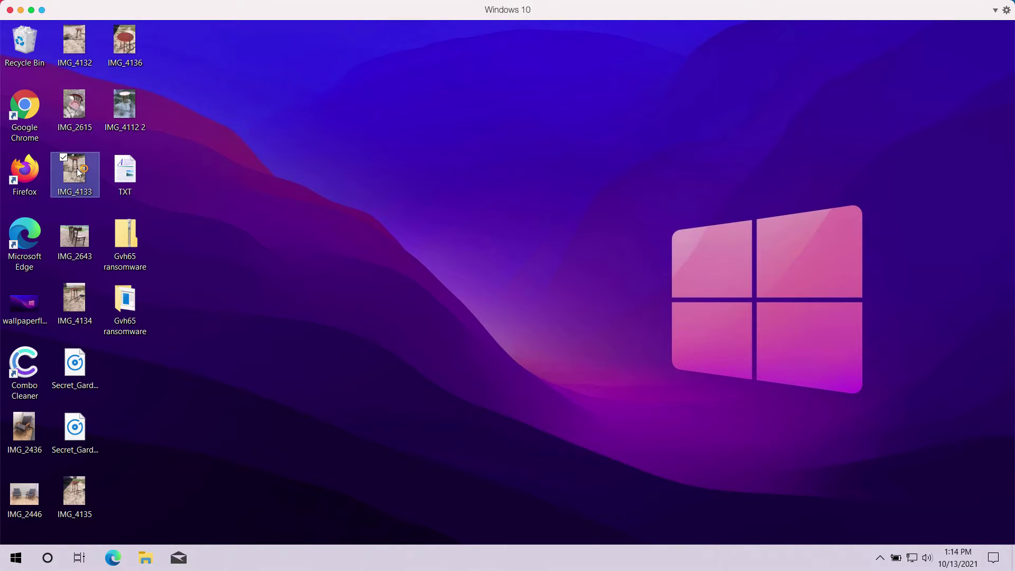
{"action": "left_click", "coordinate": [443, 51]}
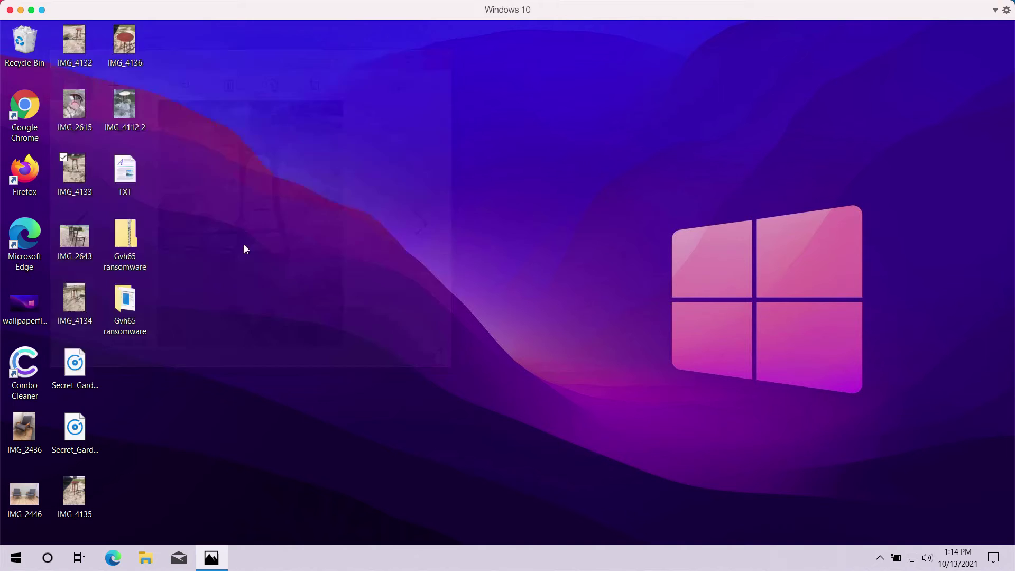
{"action": "double_click", "coordinate": [74, 369]}
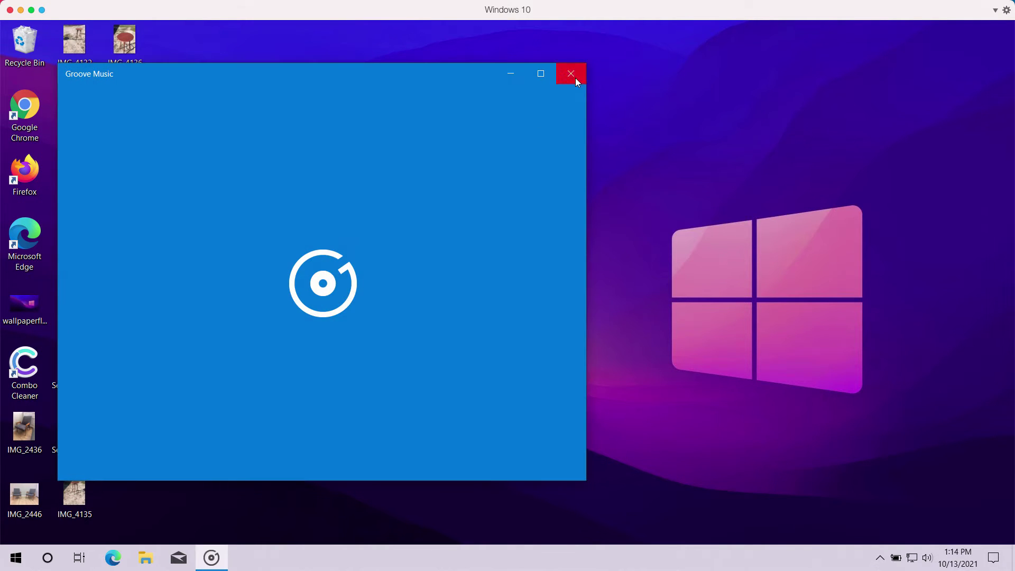
{"action": "left_click", "coordinate": [571, 73]}
{"action": "double_click", "coordinate": [74, 494]}
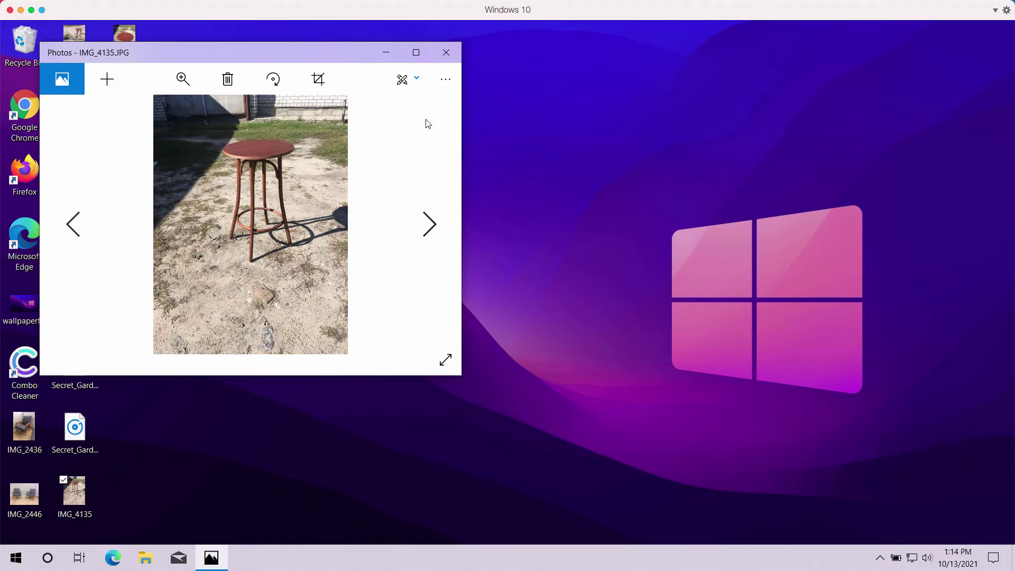
{"action": "left_click", "coordinate": [446, 52]}
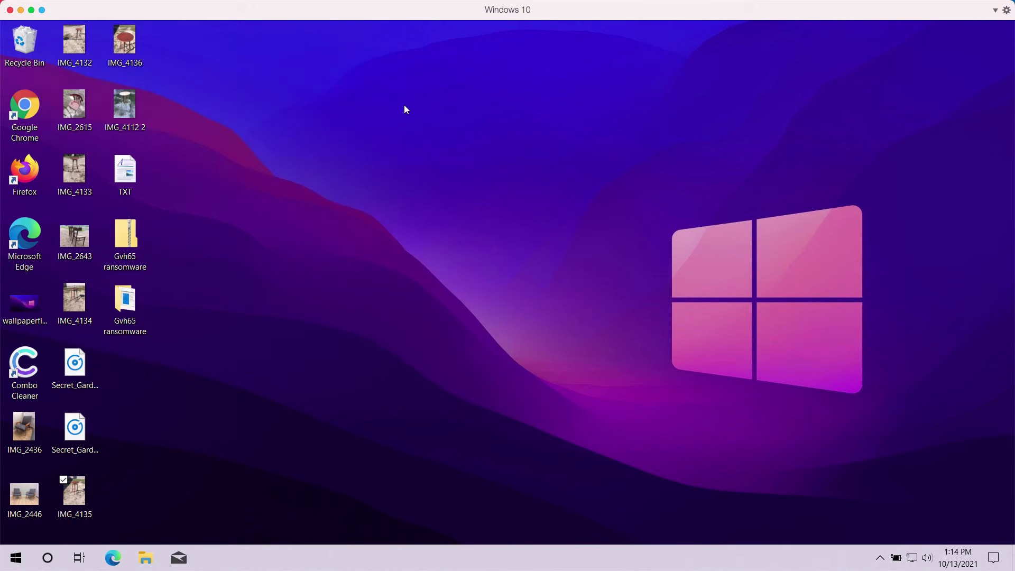
- Open IMG_4112 2, then select the ransomware application in the Gvh65 folder and close it
{"action": "double_click", "coordinate": [129, 103]}
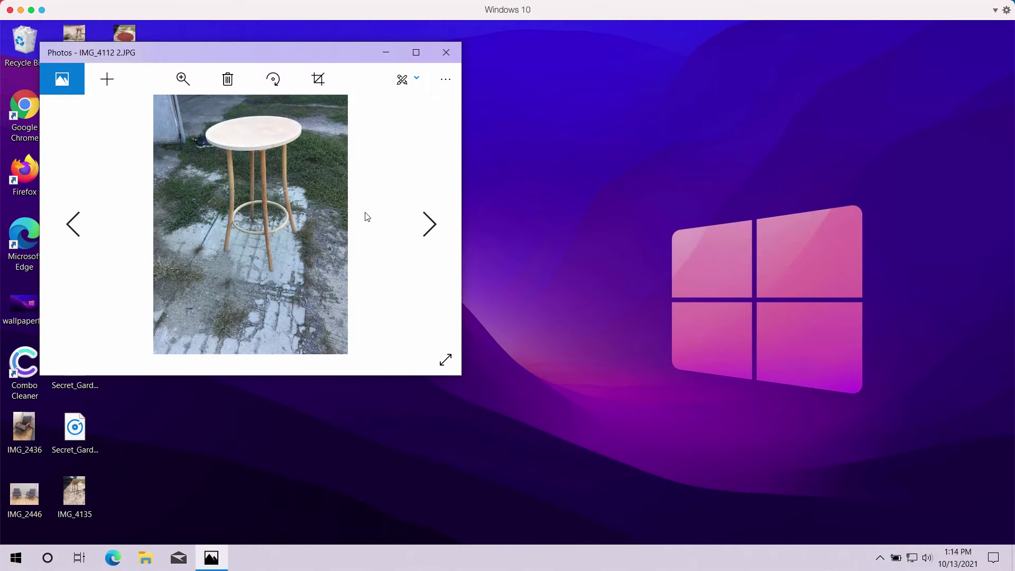
{"action": "left_click", "coordinate": [446, 52]}
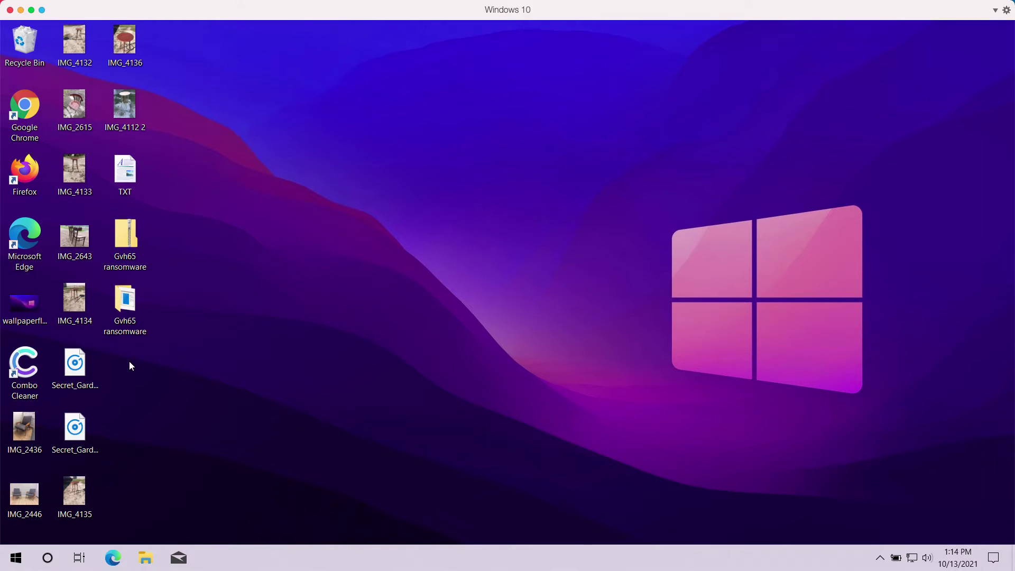
{"action": "double_click", "coordinate": [124, 302]}
{"action": "left_click", "coordinate": [353, 181]}
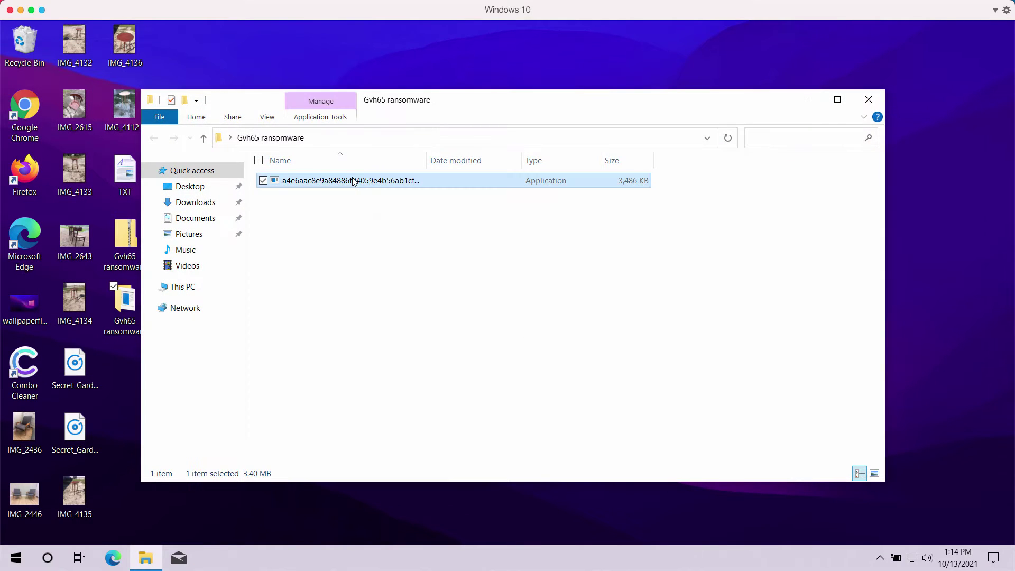
{"action": "left_click", "coordinate": [868, 99]}
{"action": "left_click", "coordinate": [664, 248]}
- Launch Task Manager from the taskbar with full process details, moved clear of the desktop icons
{"action": "right_click", "coordinate": [444, 563]}
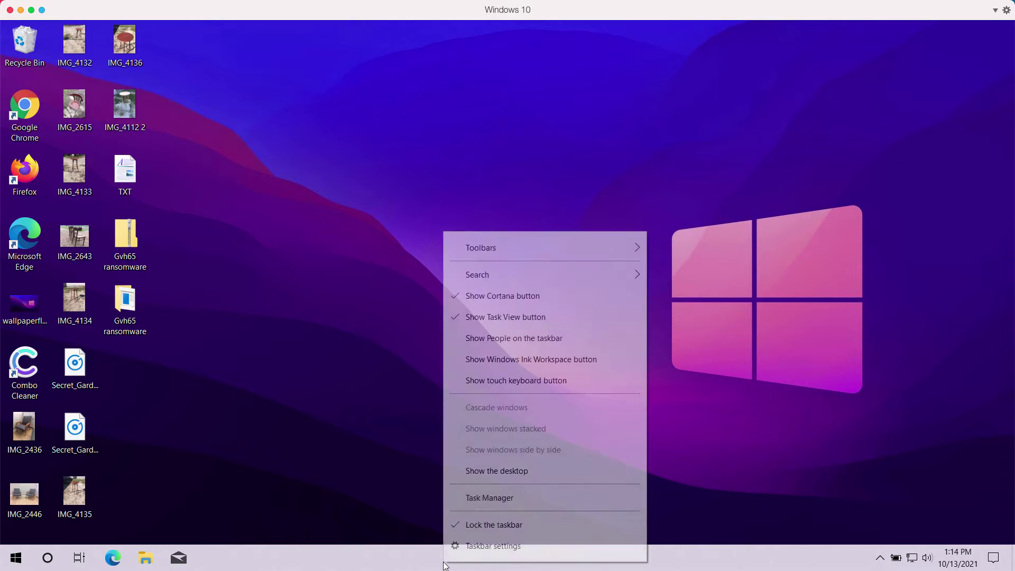
{"action": "left_click", "coordinate": [491, 501]}
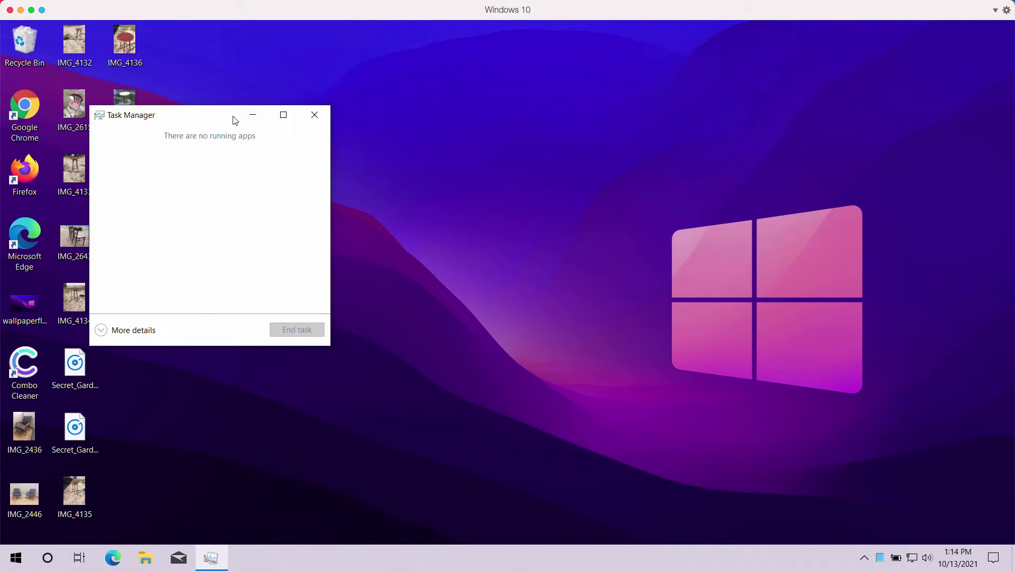
{"action": "left_click_drag", "start_coordinate": [232, 117], "coordinate": [430, 102]}
{"action": "left_click", "coordinate": [333, 315]}
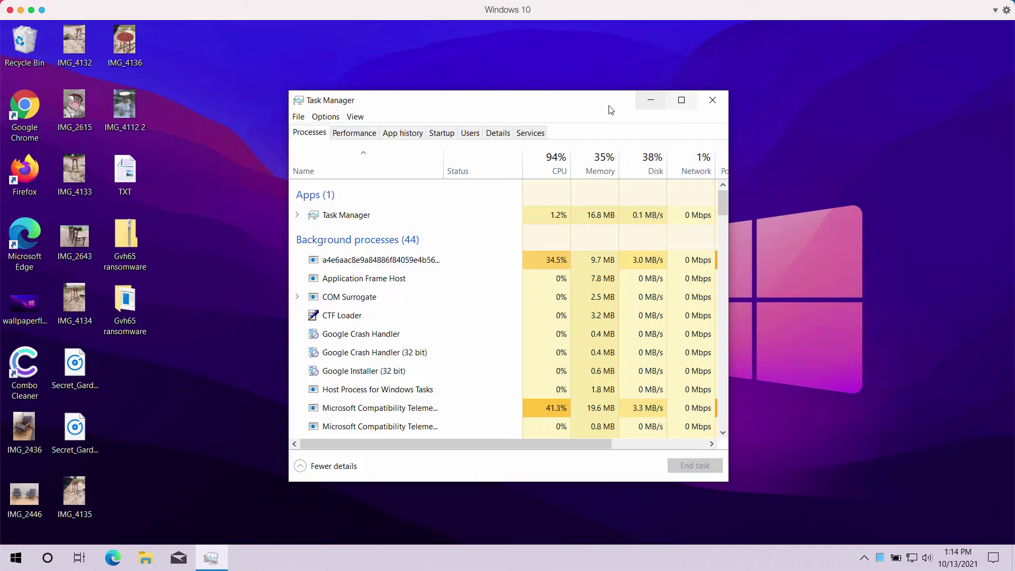
{"action": "left_click_drag", "start_coordinate": [609, 106], "coordinate": [496, 104]}
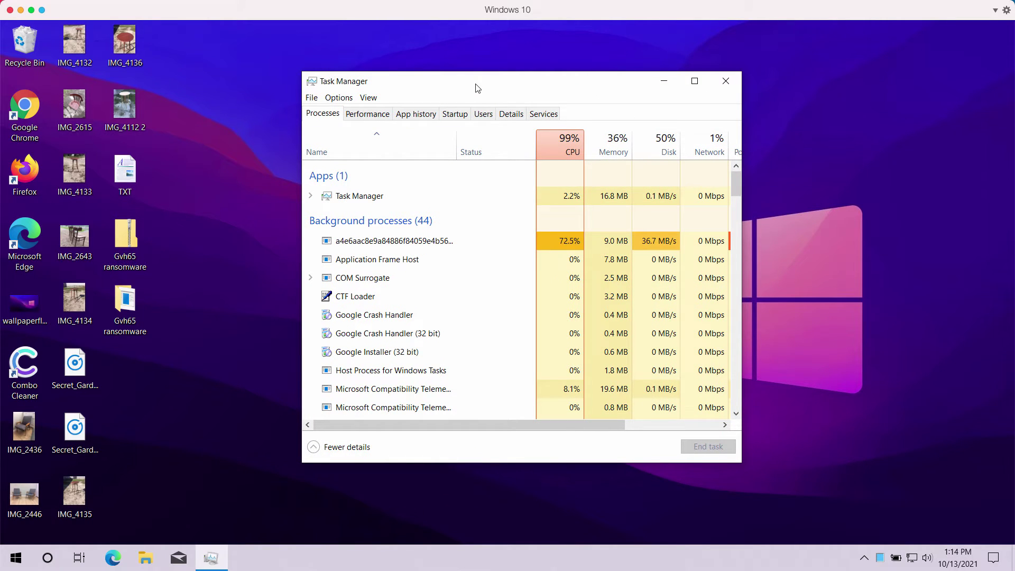
{"action": "left_click_drag", "start_coordinate": [474, 88], "coordinate": [467, 88]}
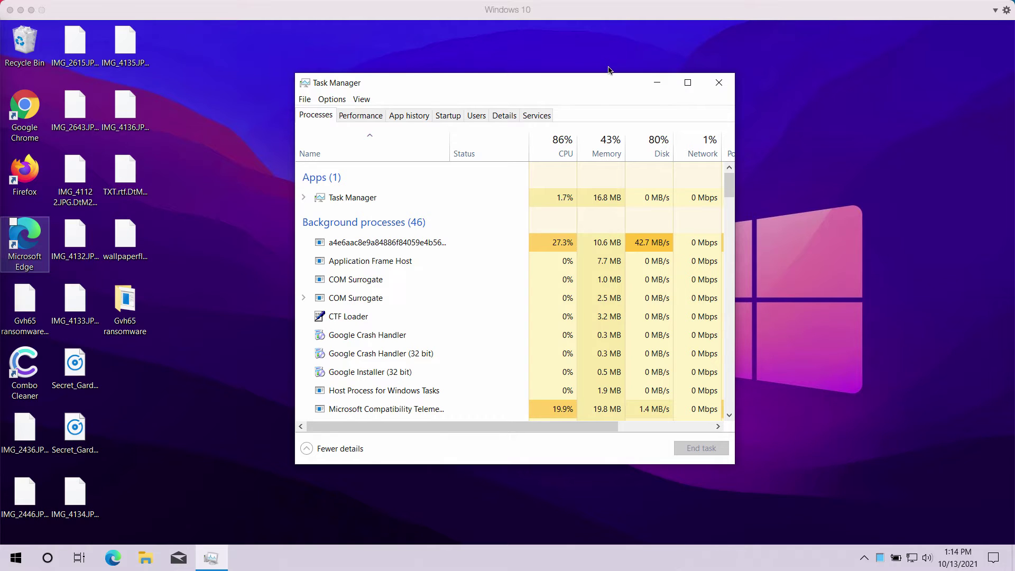
{"action": "left_click_drag", "start_coordinate": [601, 84], "coordinate": [603, 74]}
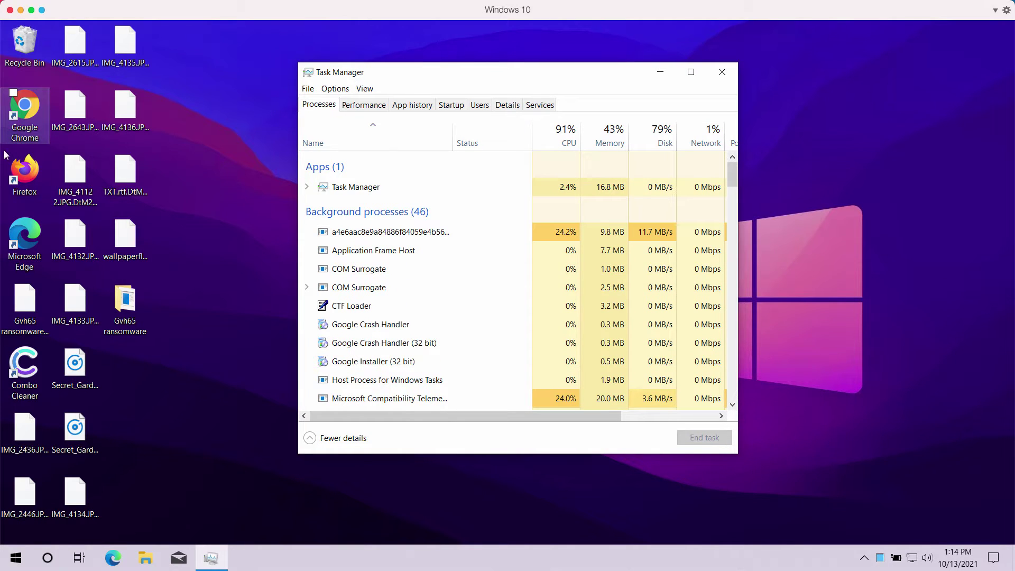
- Check the .gvh65 names of wallpaperflare, IMG_4136, IMG_4133 and the audio file
{"action": "left_click", "coordinate": [140, 237]}
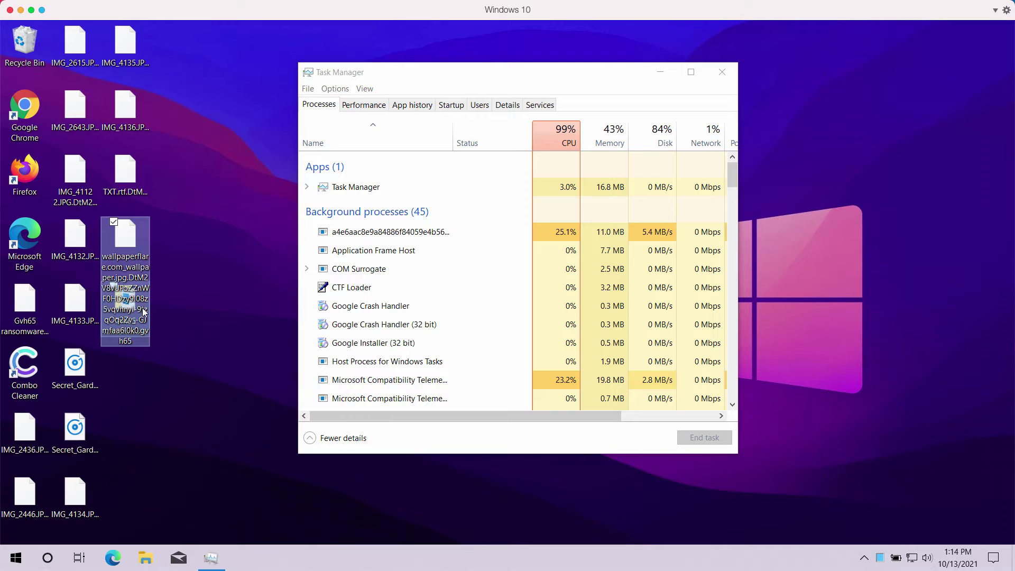
{"action": "left_click", "coordinate": [113, 112]}
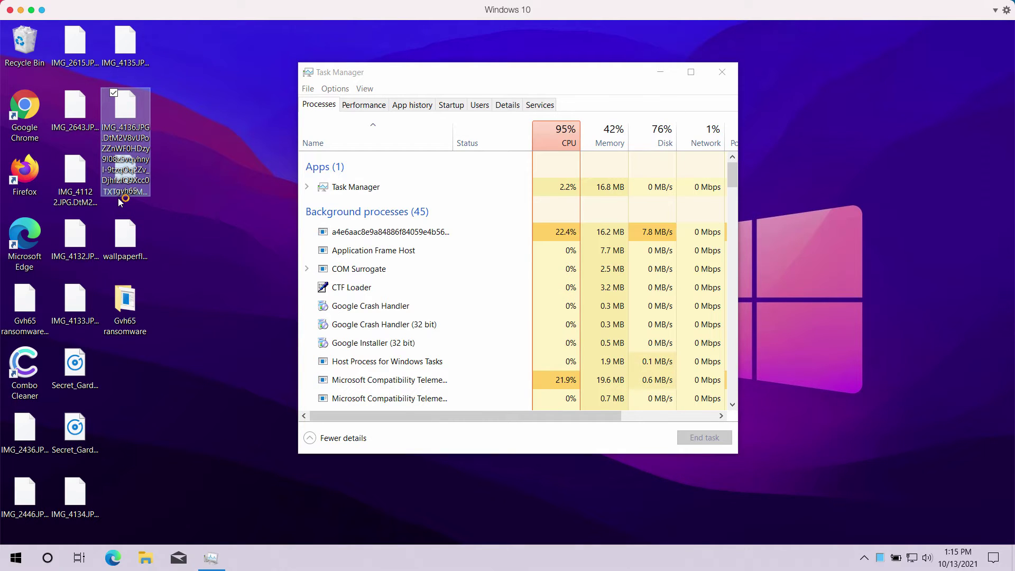
{"action": "left_click", "coordinate": [79, 291]}
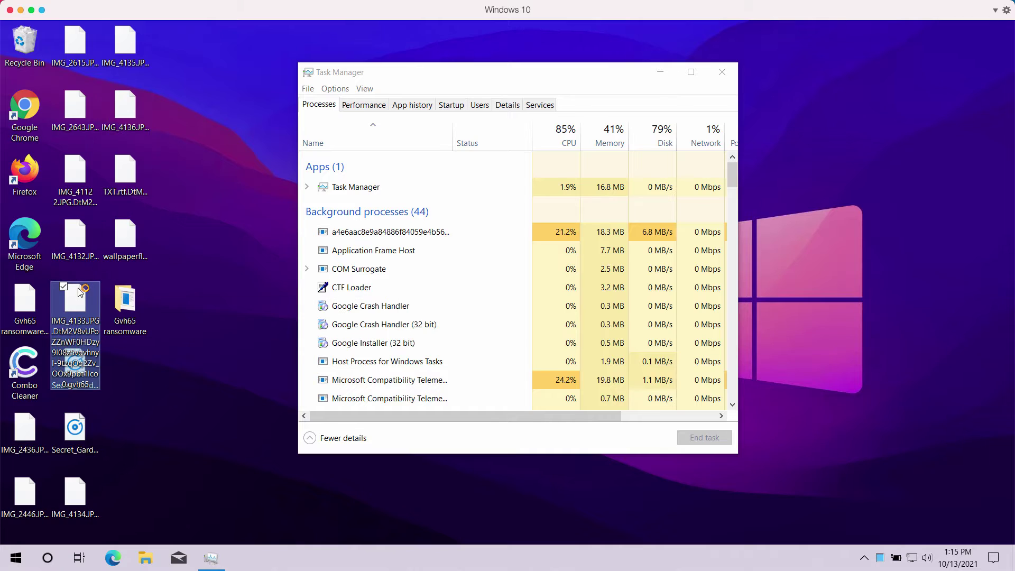
{"action": "left_click", "coordinate": [95, 444]}
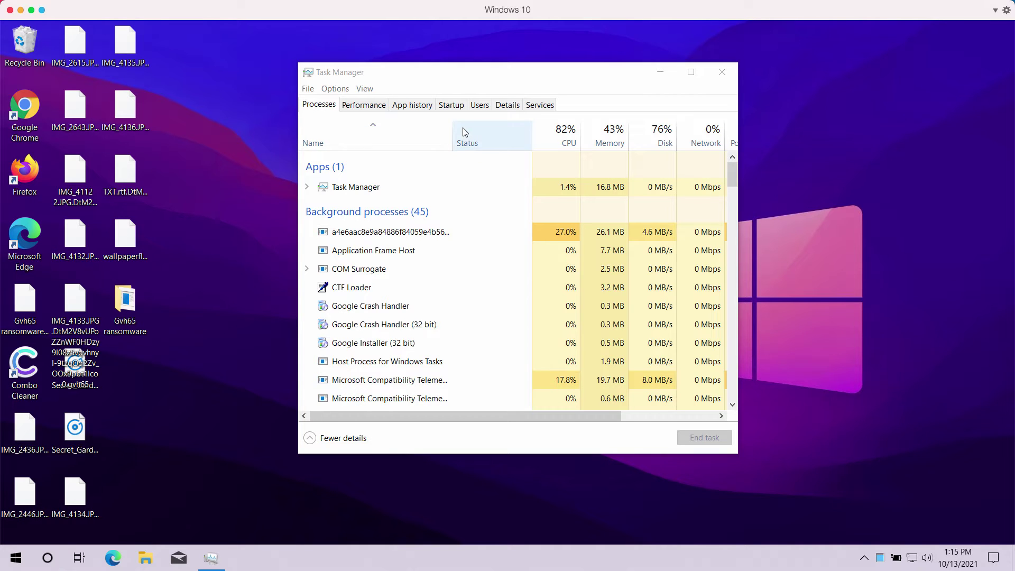
- Select the a4e6aac8e9a… process and widen the Name column to show its full name
{"action": "left_click_drag", "start_coordinate": [477, 78], "coordinate": [418, 81]}
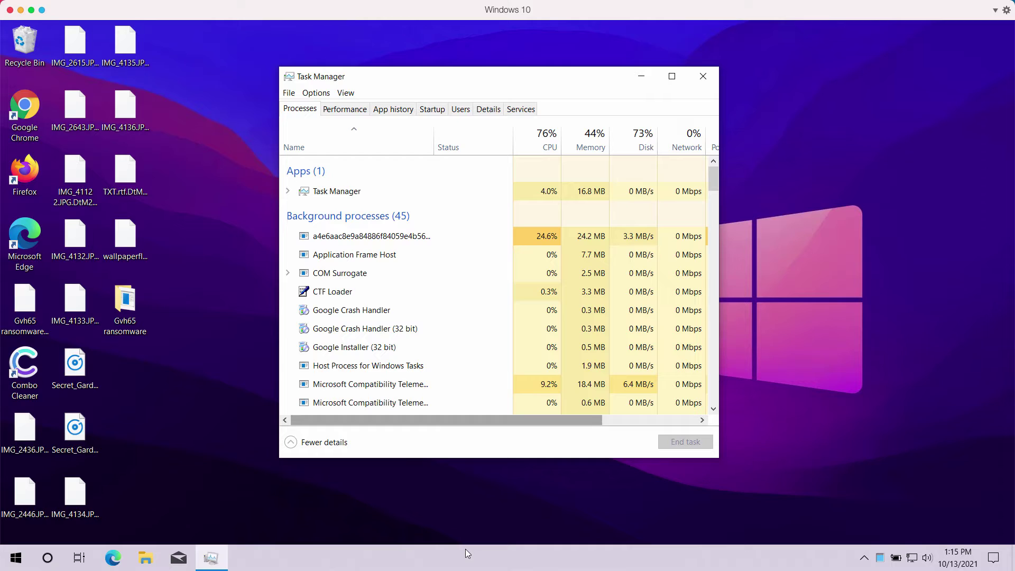
{"action": "left_click", "coordinate": [361, 235]}
{"action": "scroll", "coordinate": [430, 157], "scroll_direction": "right", "scroll_amount": 1}
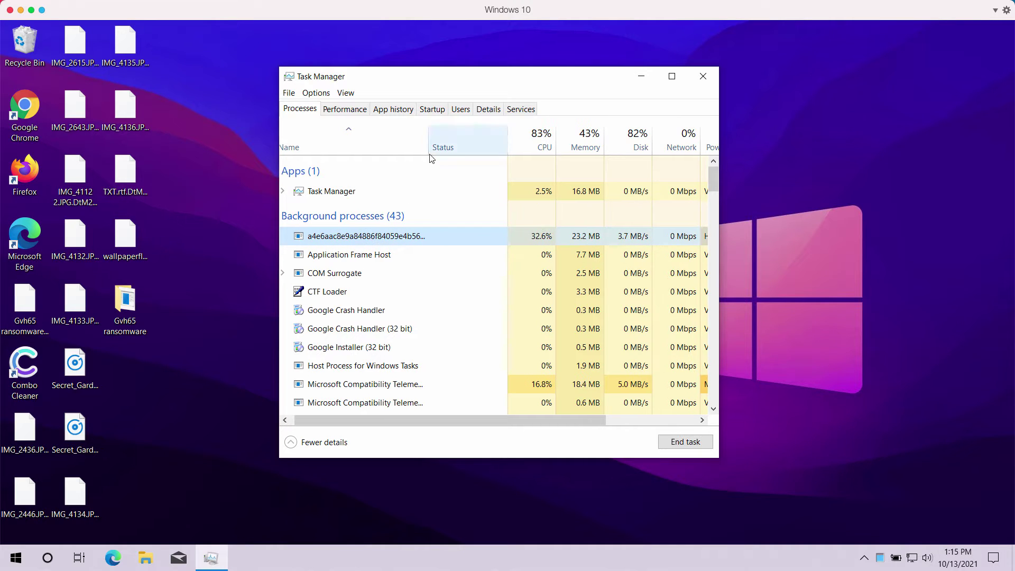
{"action": "scroll", "coordinate": [397, 236], "scroll_direction": "right", "scroll_amount": 1}
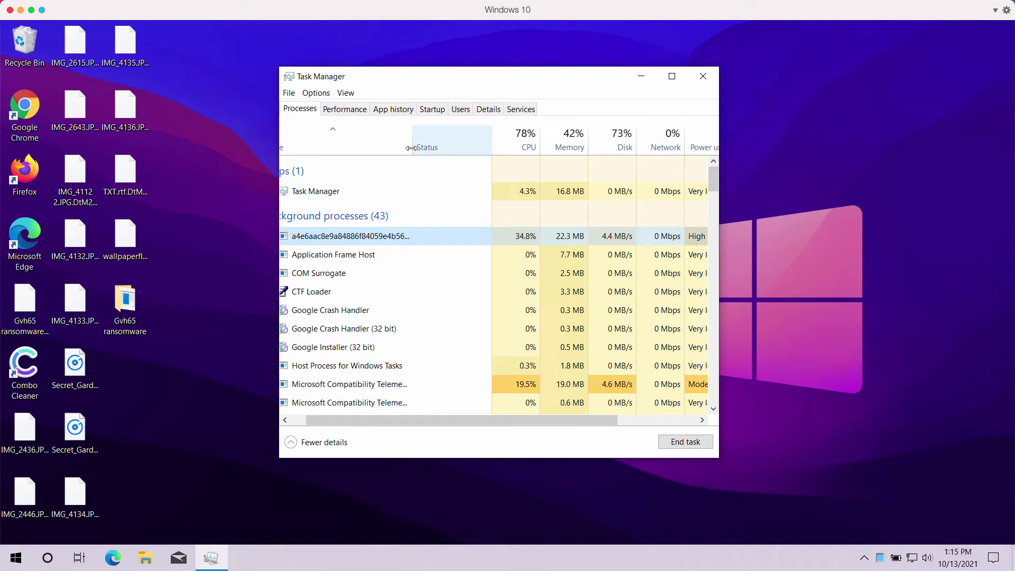
{"action": "left_click_drag", "start_coordinate": [410, 148], "coordinate": [546, 149]}
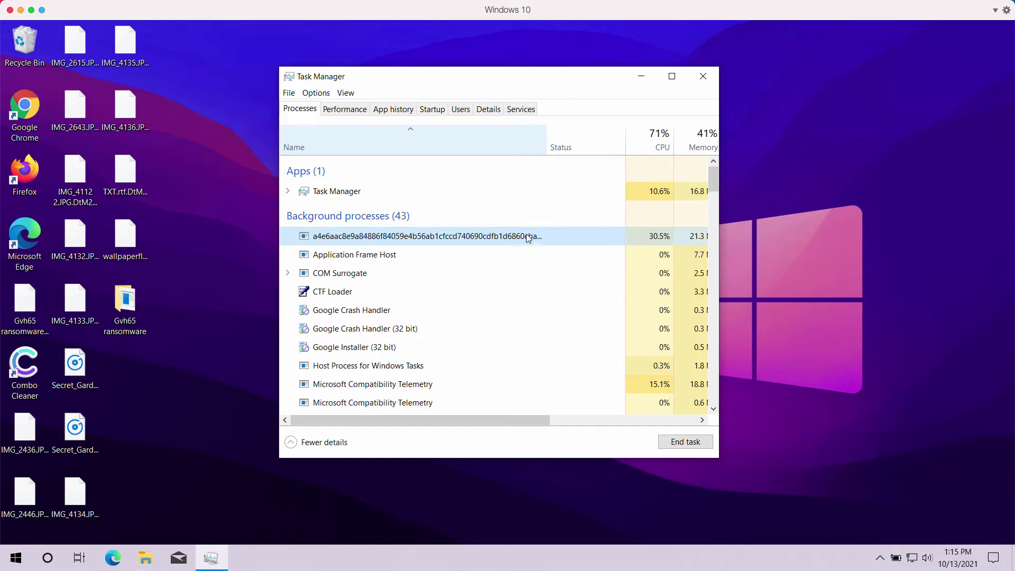
- End the a4e6aac8e9a… ransomware task and close Task Manager
{"action": "right_click", "coordinate": [502, 236]}
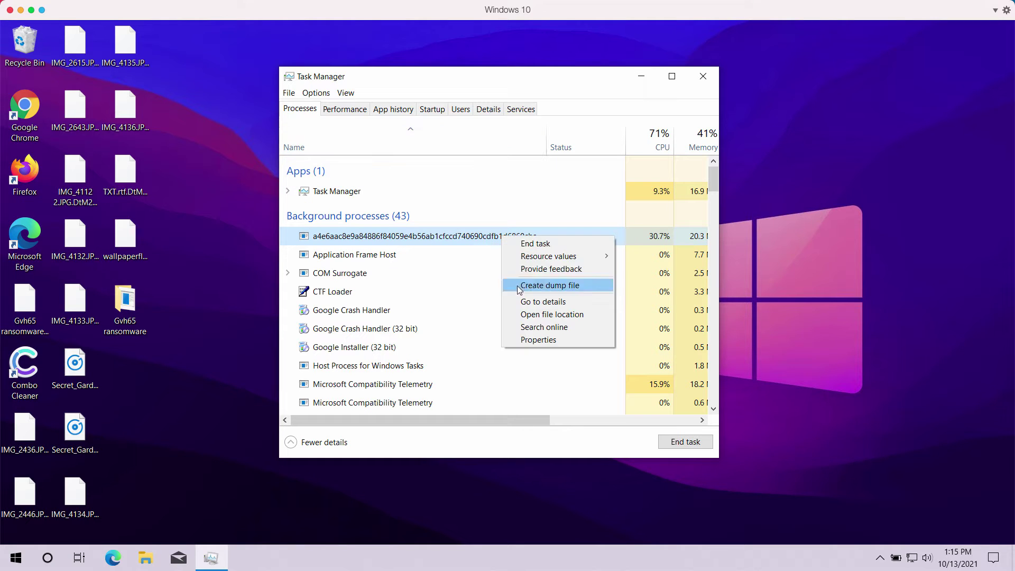
{"action": "left_click", "coordinate": [535, 244]}
{"action": "left_click", "coordinate": [703, 76]}
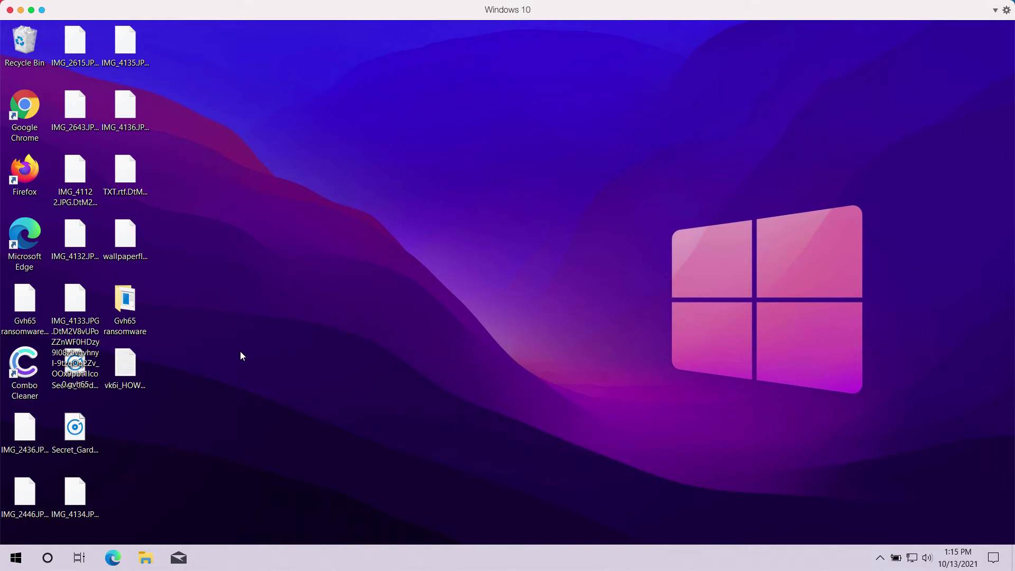
{"action": "left_click", "coordinate": [136, 376]}
{"action": "double_click", "coordinate": [142, 362]}
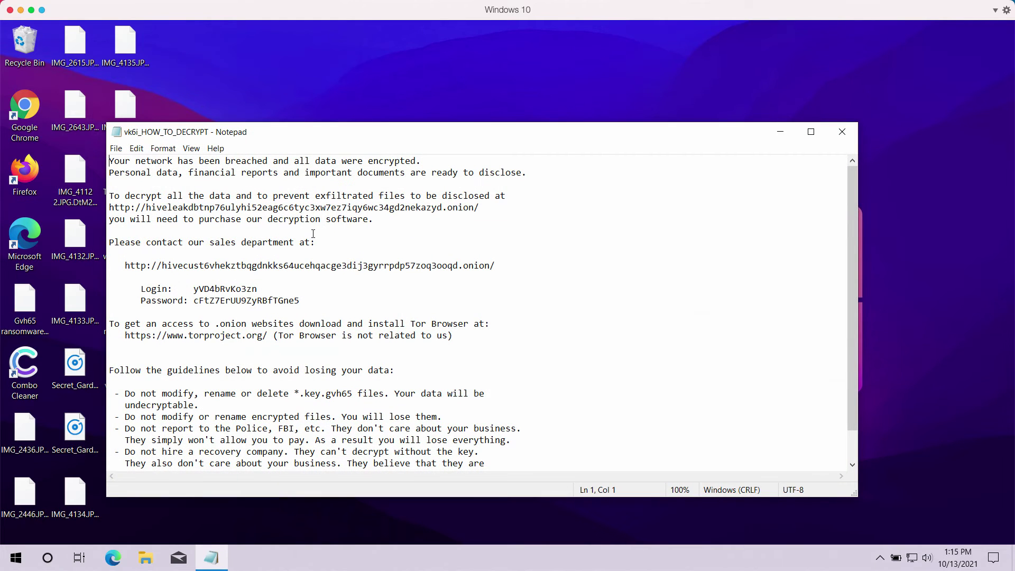
{"action": "left_click_drag", "start_coordinate": [388, 123], "coordinate": [411, 107]}
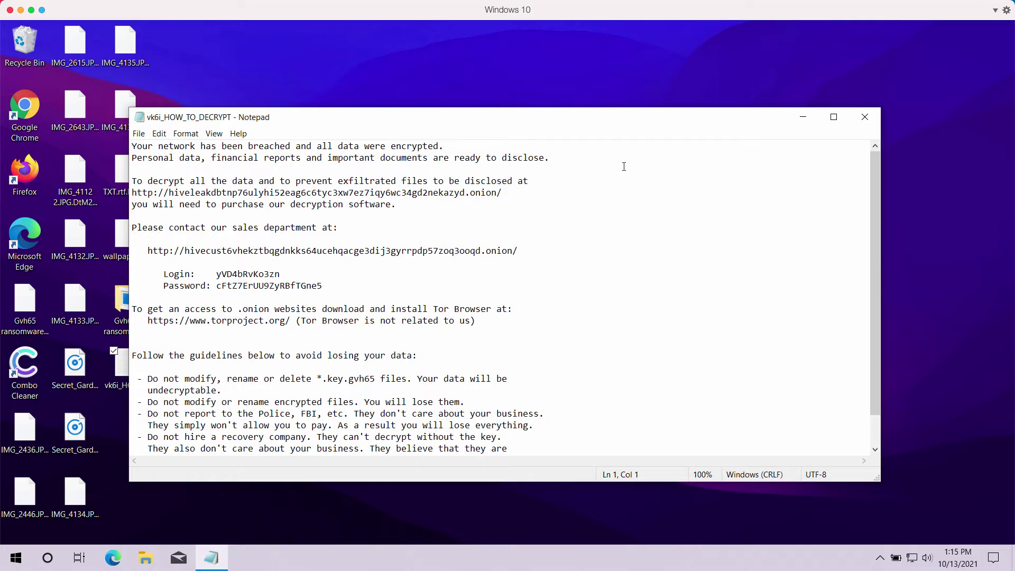
{"action": "left_click", "coordinate": [864, 118]}
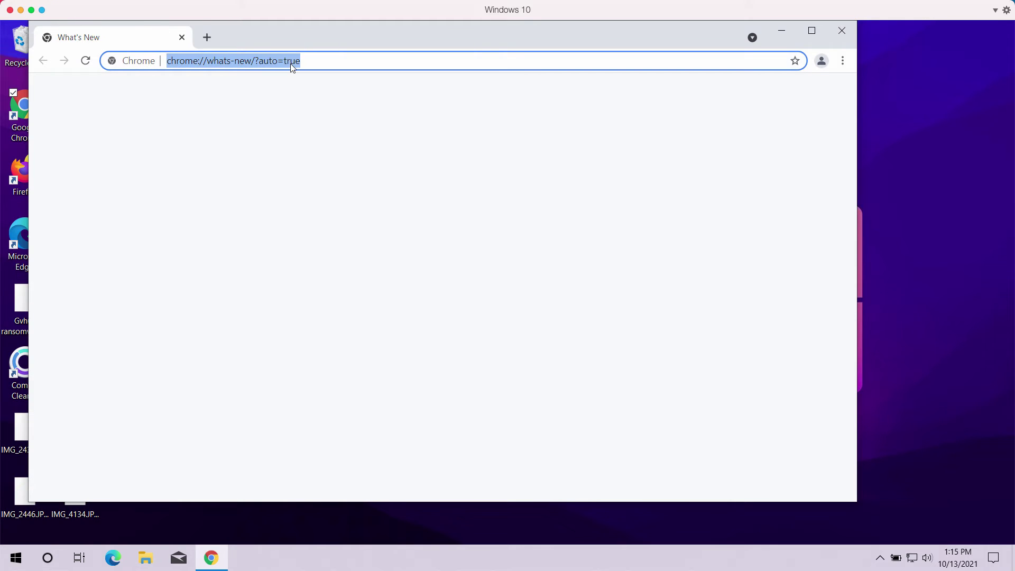
{"action": "type", "text": "c"}
{"action": "key", "text": "Return"}
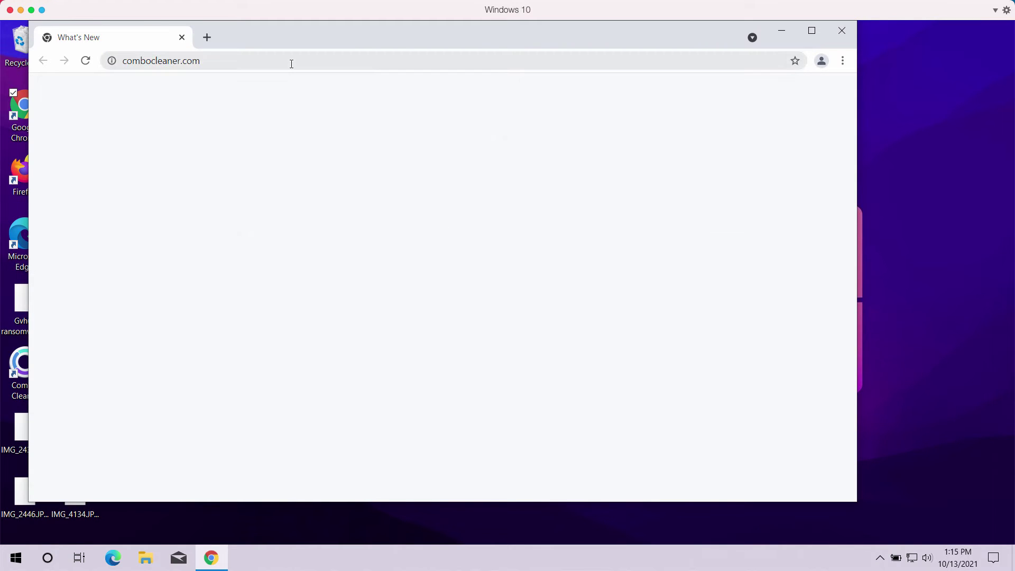
{"action": "left_click_drag", "start_coordinate": [394, 35], "coordinate": [402, 53]}
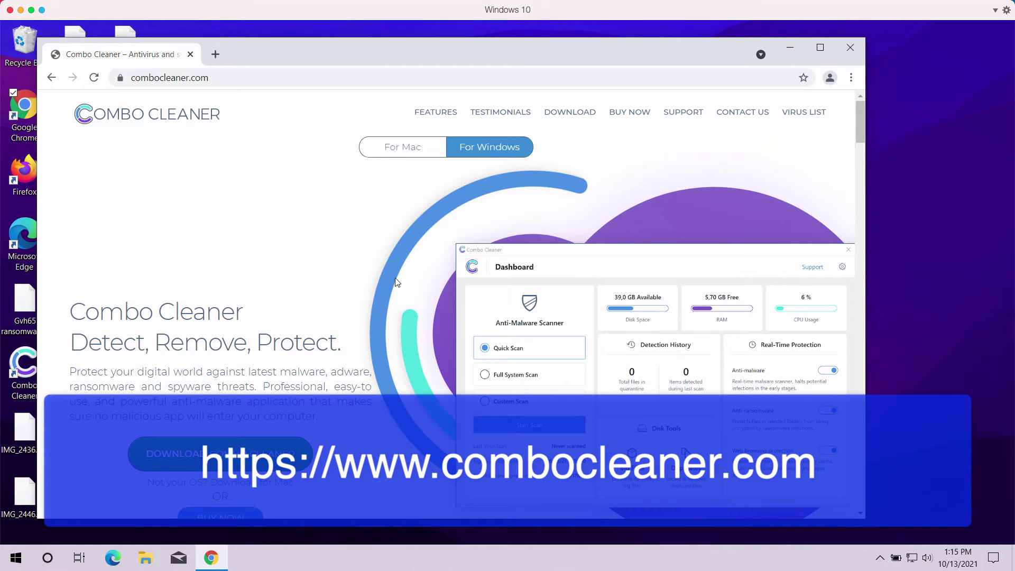
{"action": "left_click", "coordinate": [849, 49]}
- Launch Combo Cleaner from its desktop icon
{"action": "left_click", "coordinate": [27, 371]}
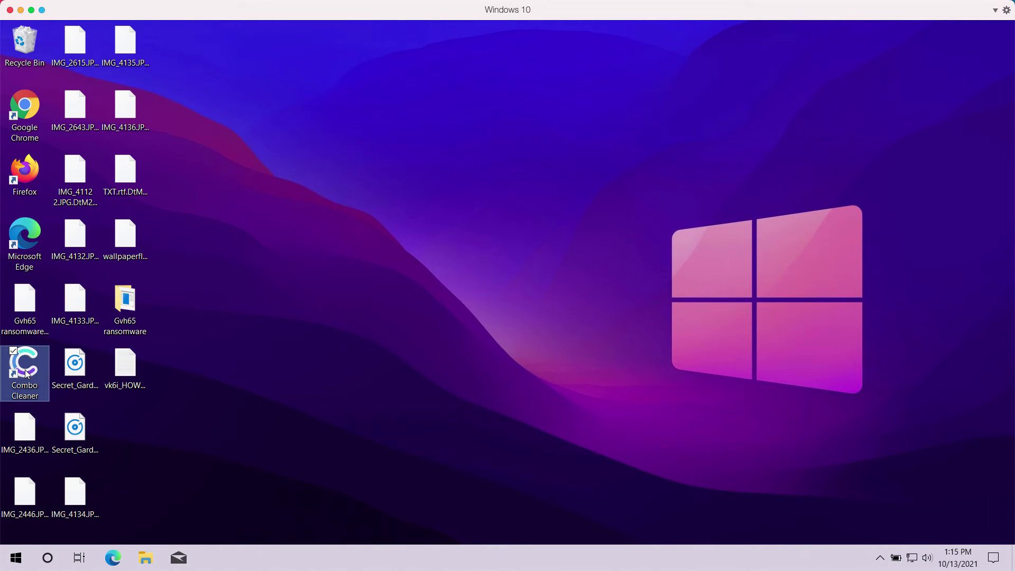
{"action": "double_click", "coordinate": [26, 373]}
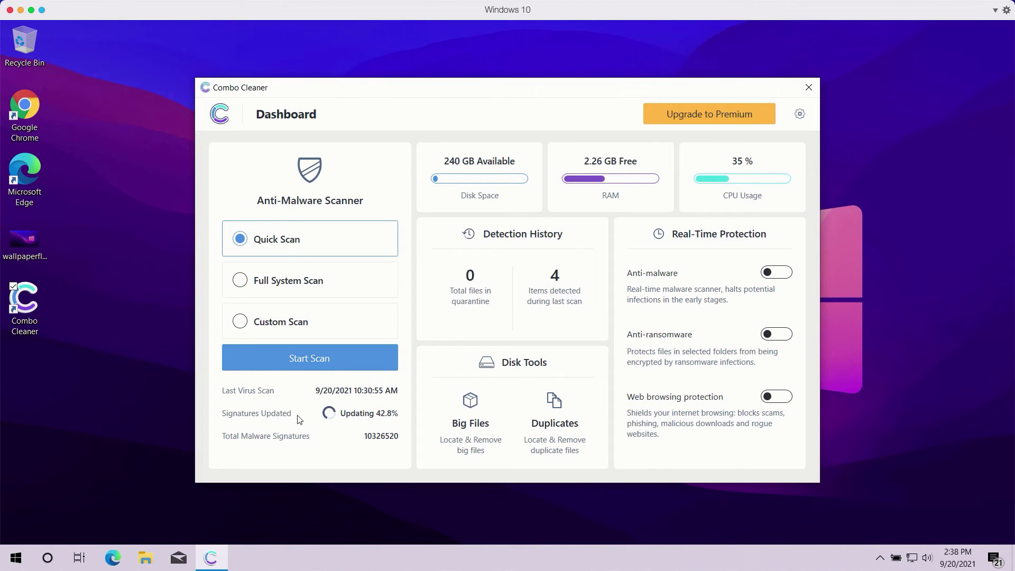
- Start a Quick Scan from the Combo Cleaner Dashboard
{"action": "left_click", "coordinate": [309, 359]}
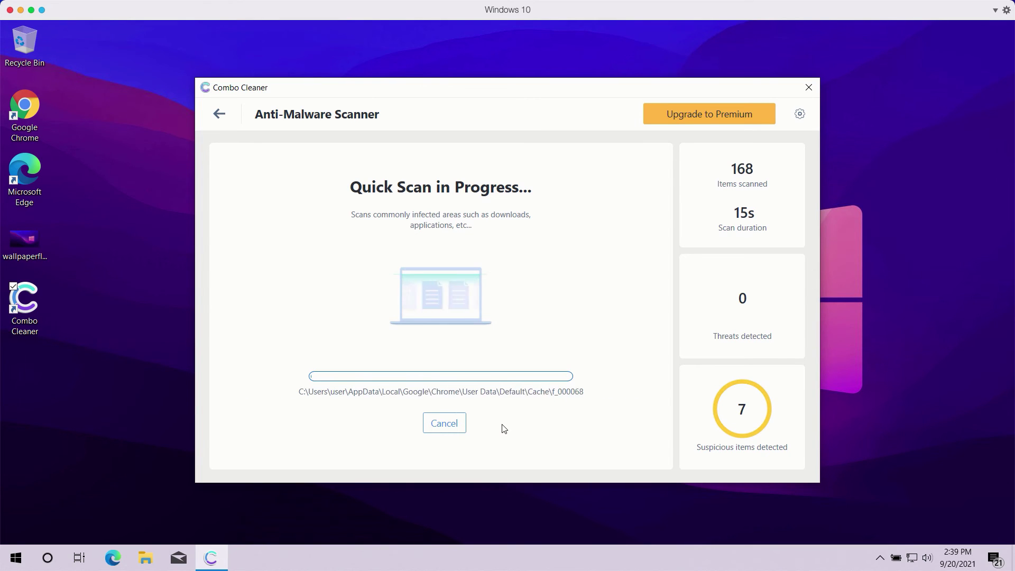
- Review Combo Cleaner's Anti-Ransomware settings, then return to the General settings tab
{"action": "left_click", "coordinate": [800, 114]}
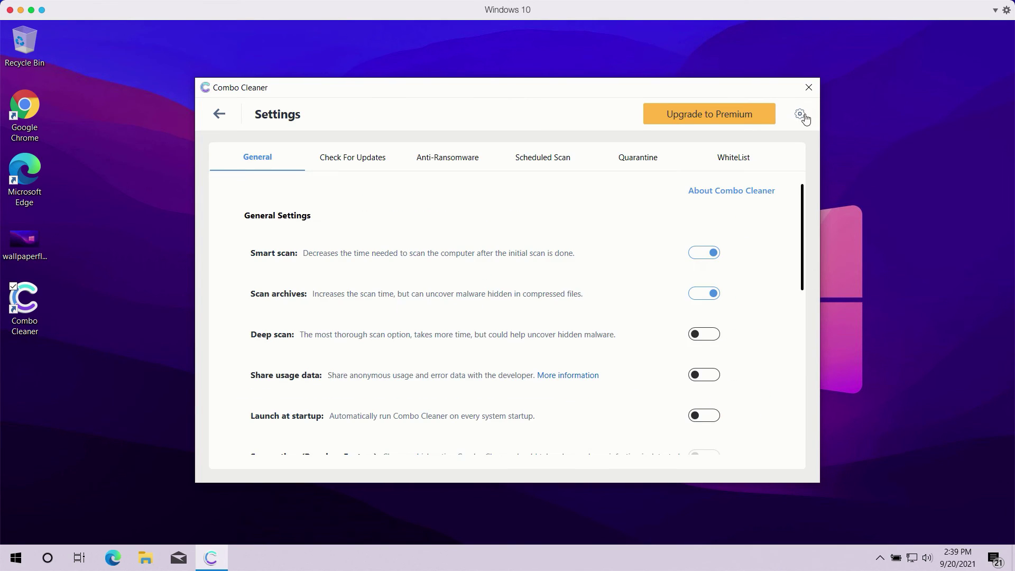
{"action": "left_click", "coordinate": [445, 162]}
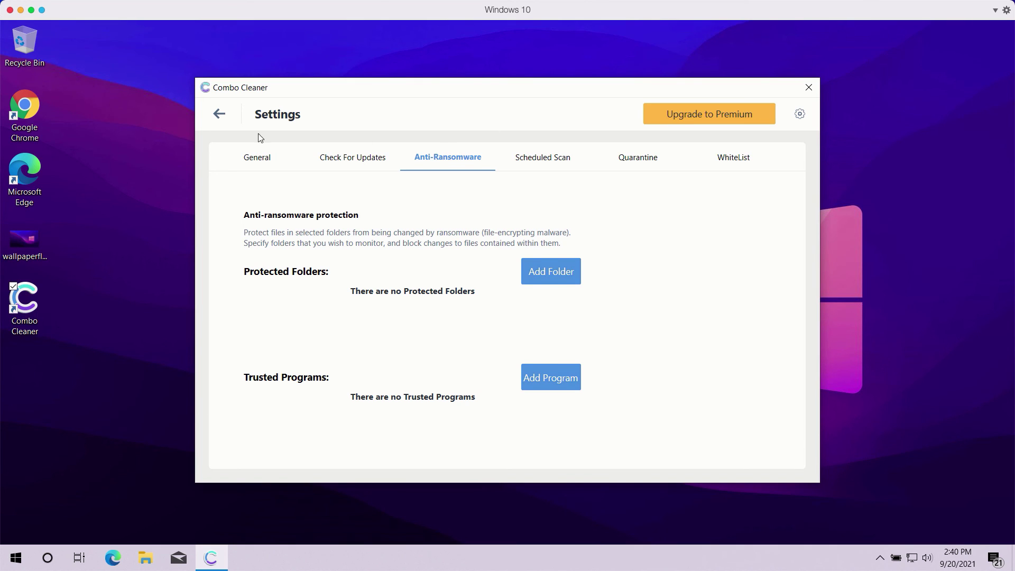
{"action": "left_click", "coordinate": [257, 165]}
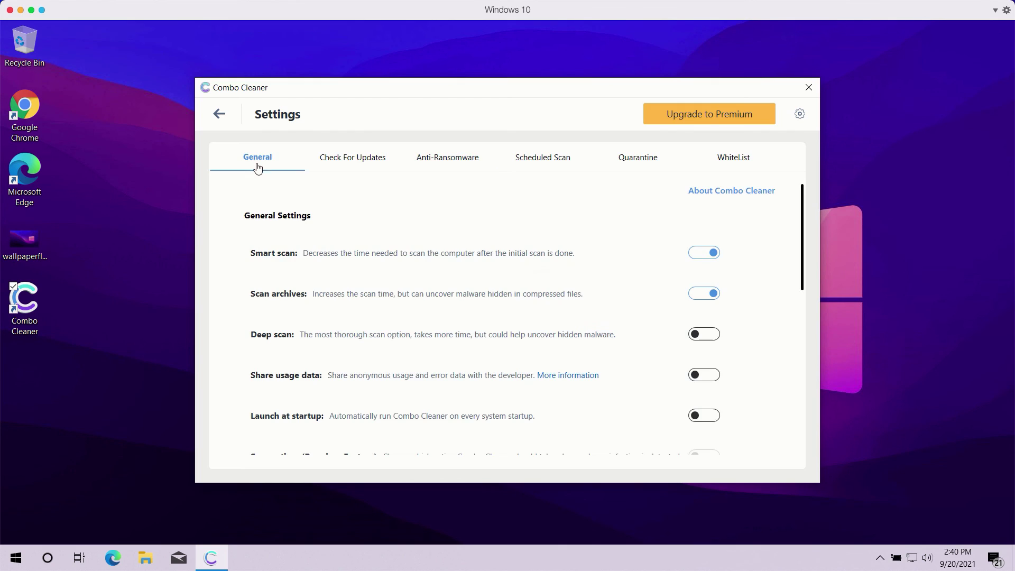
- Return to the Quick Scan progress and decline cancelling it so the scan continues
{"action": "left_click", "coordinate": [220, 116]}
{"action": "left_click", "coordinate": [351, 360]}
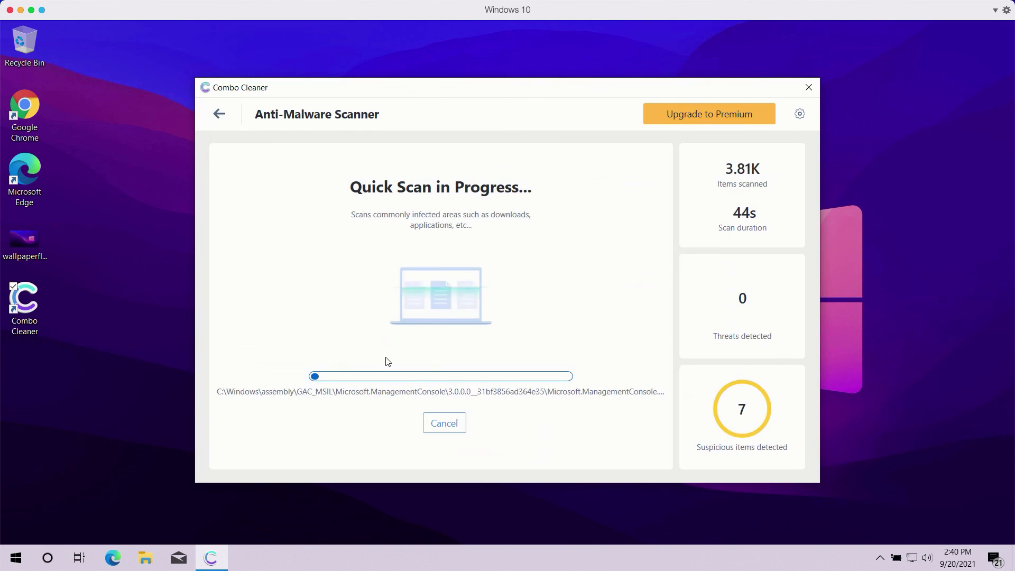
{"action": "left_click", "coordinate": [438, 427]}
{"action": "left_click", "coordinate": [537, 351]}
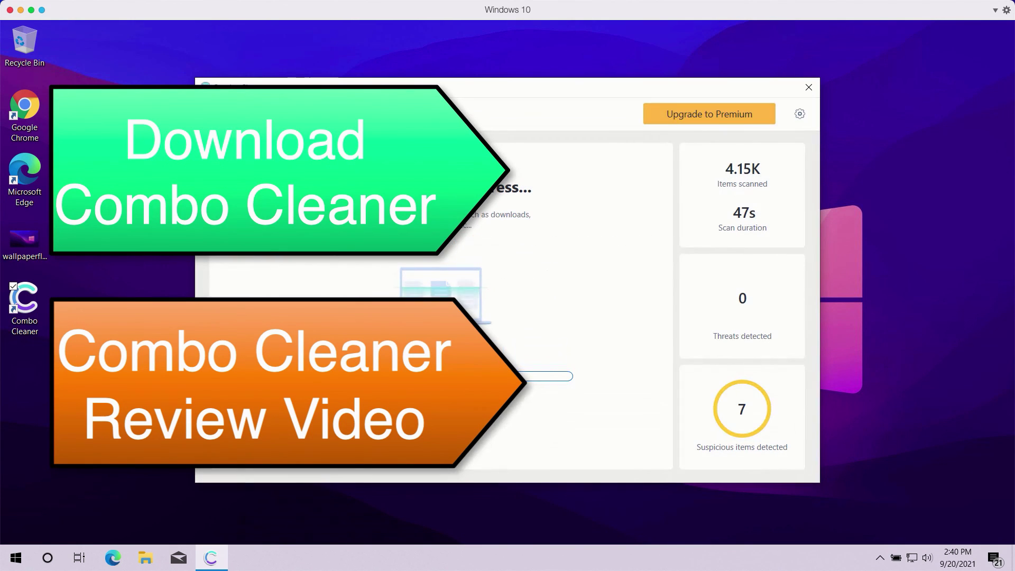